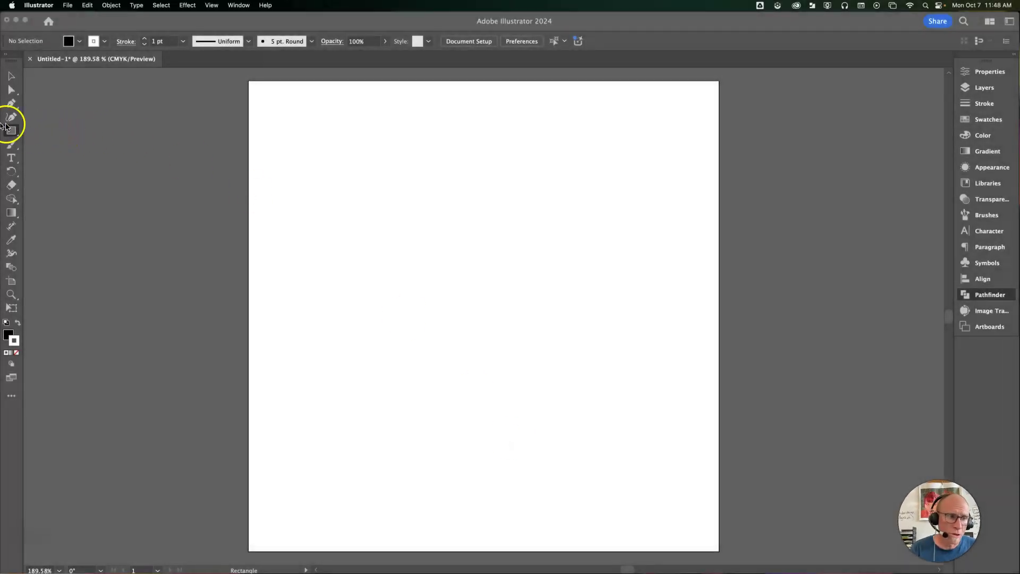
Draw a large white, black-outlined square and a 2.5116 × 1.8535 in rectangle overlapping its bottom.
left_click(10, 130)
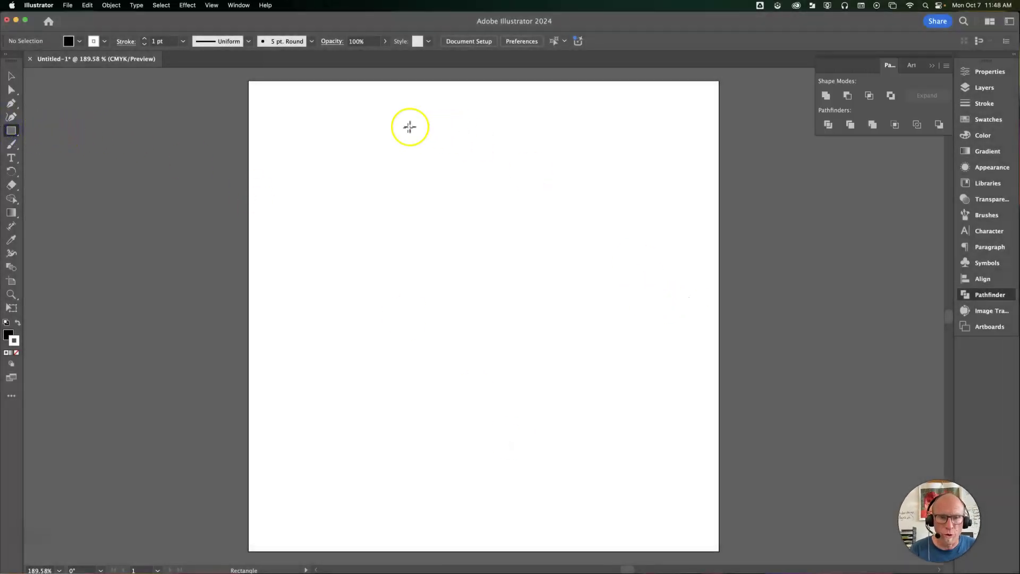
left_click_drag(390, 374, 643, 392)
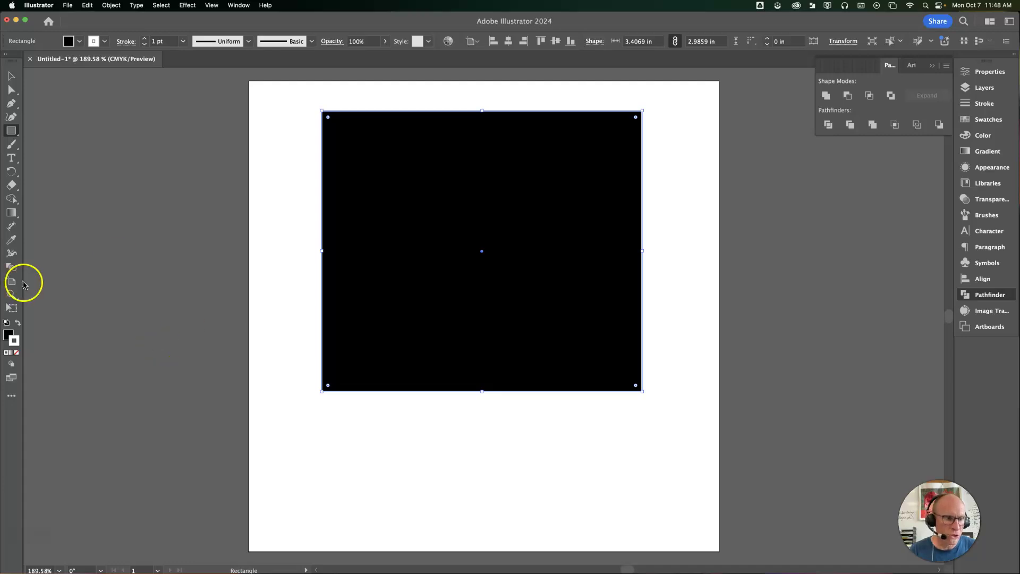
left_click(19, 323)
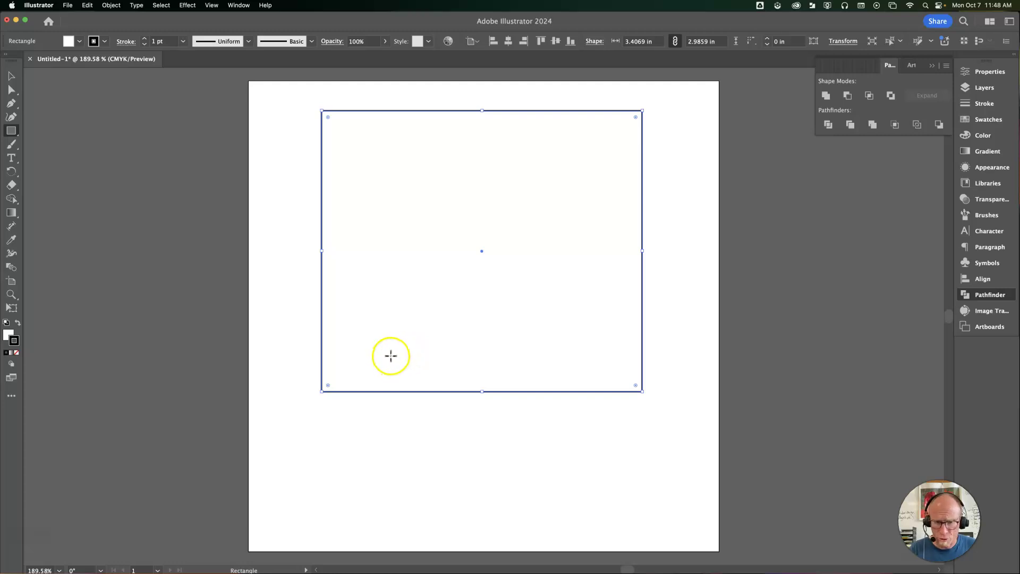
left_click_drag(370, 357, 605, 530)
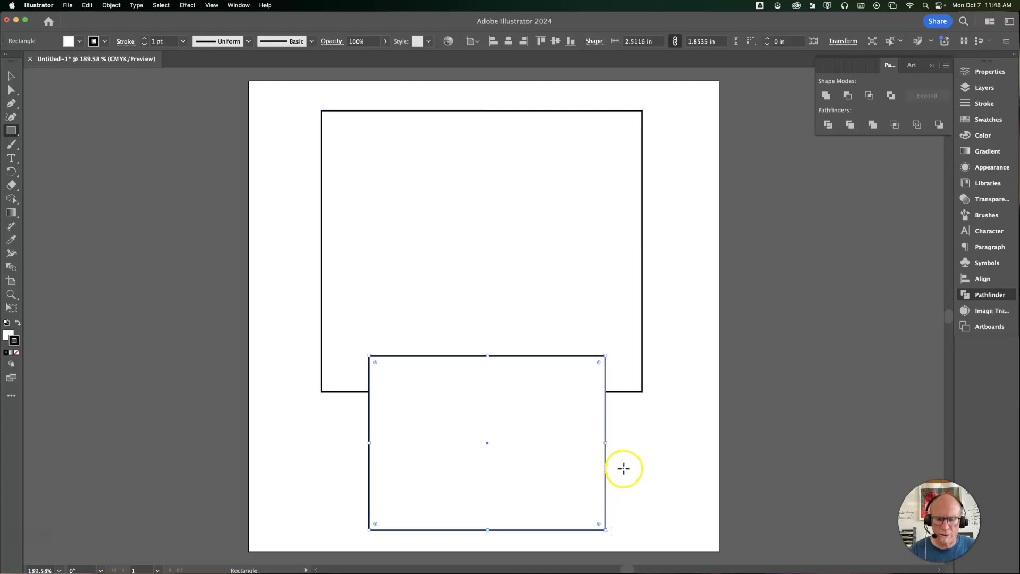
key("v")
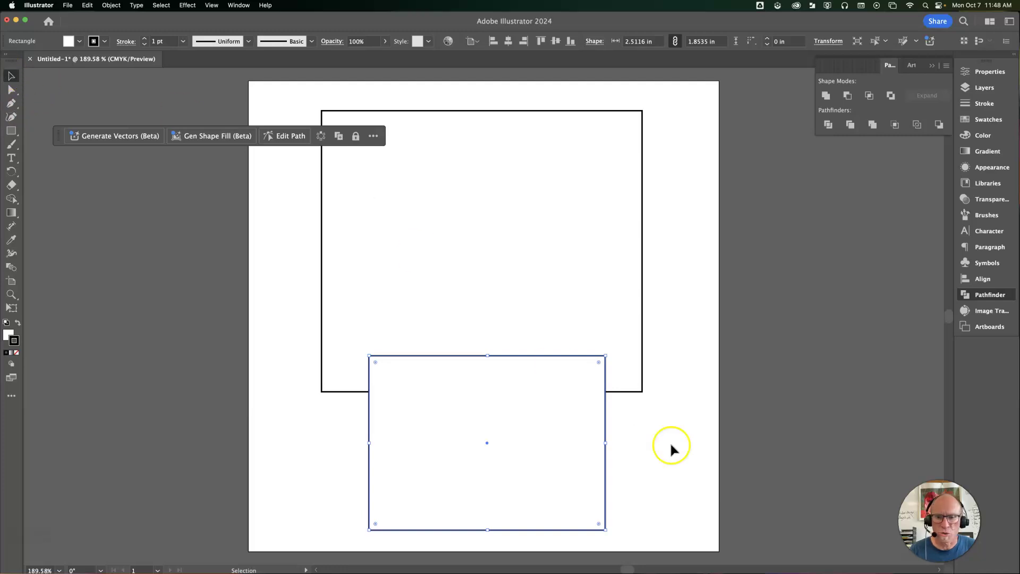
Select both rectangles and align them to a shared horizontal centre.
left_click_drag(743, 195, 421, 453)
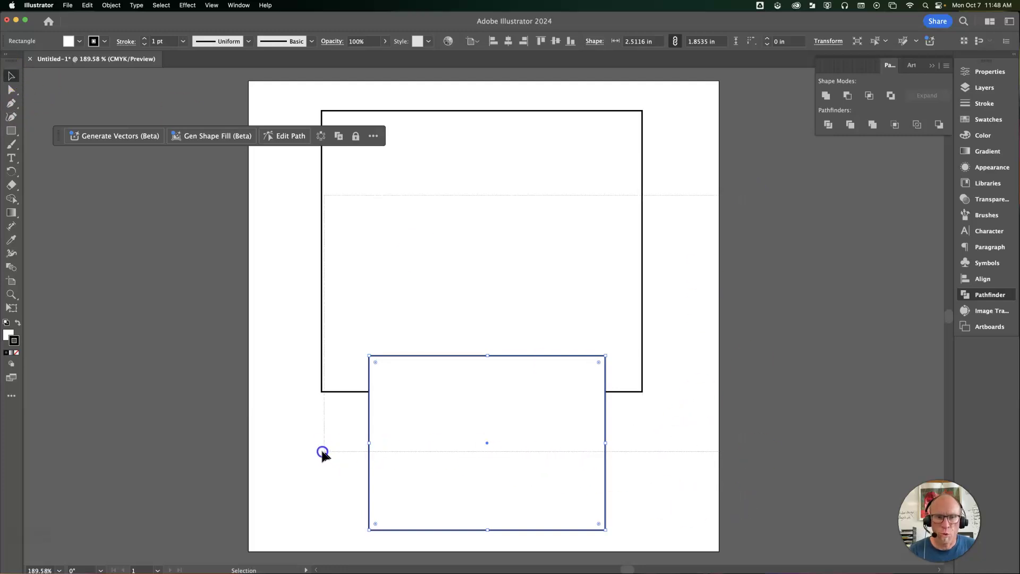
left_click_drag(322, 453, 269, 449)
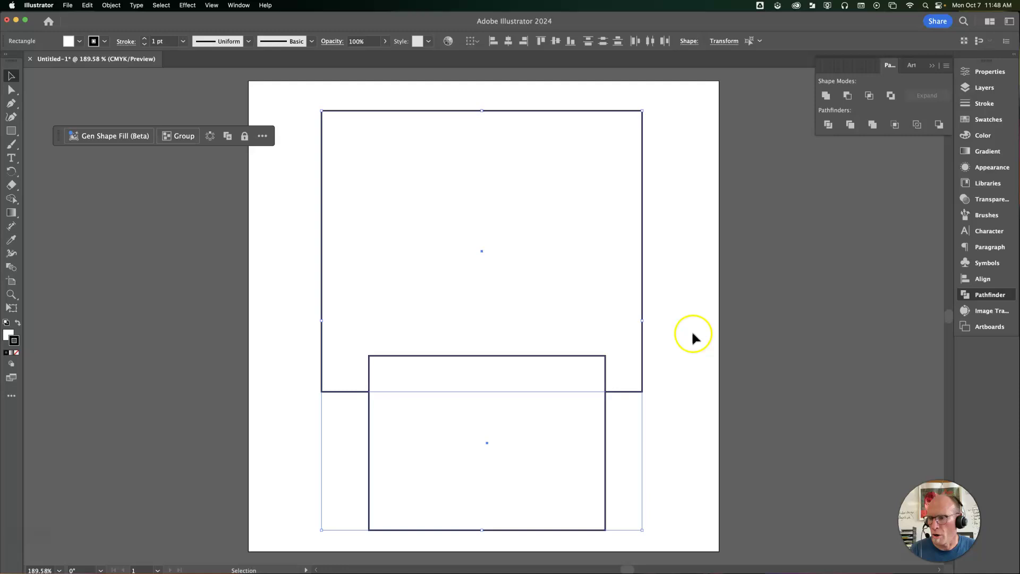
left_click(983, 280)
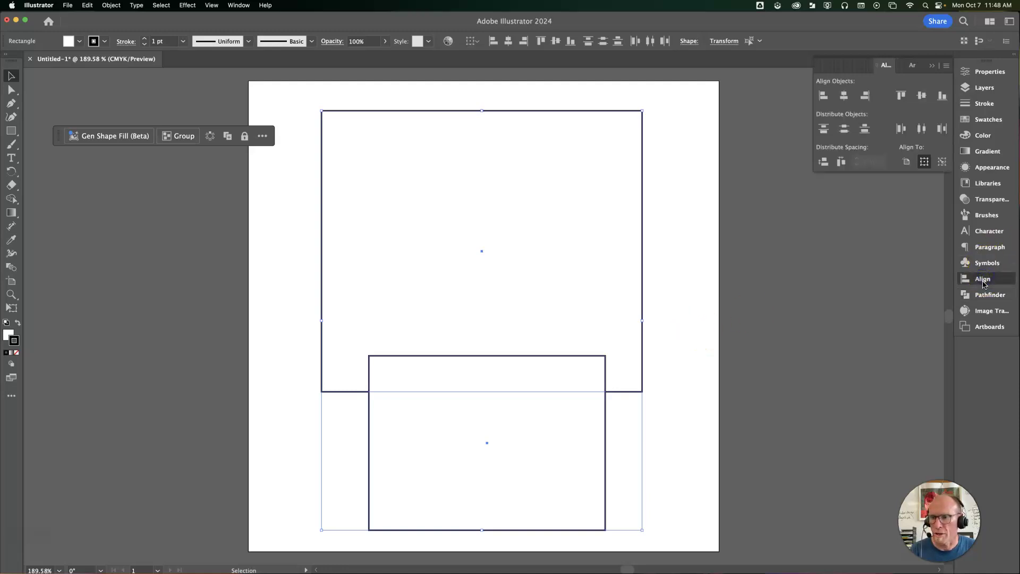
left_click(845, 96)
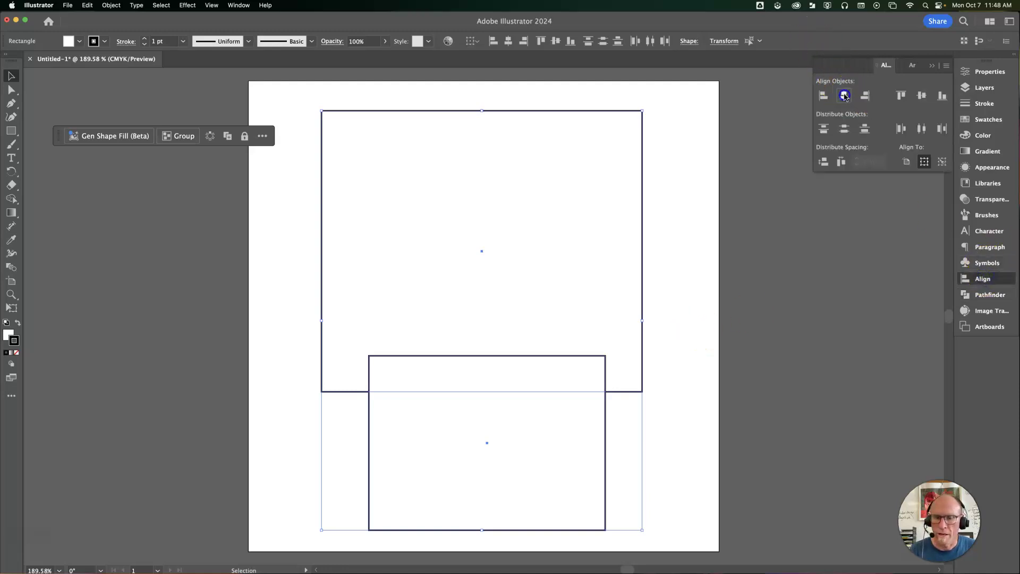
left_click(778, 231)
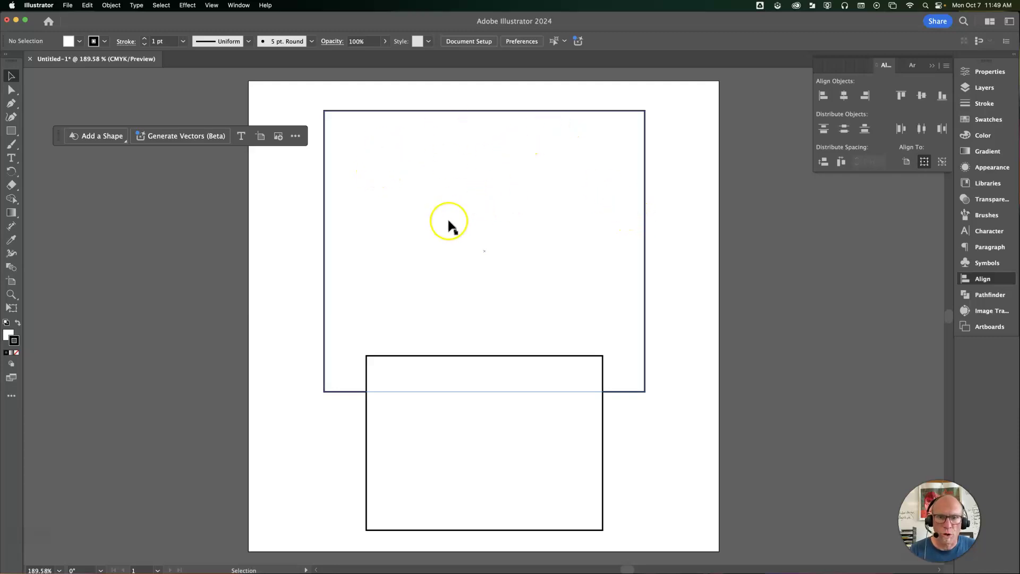
Round the square's two top corners fully into a semicircular arch.
left_click(475, 189)
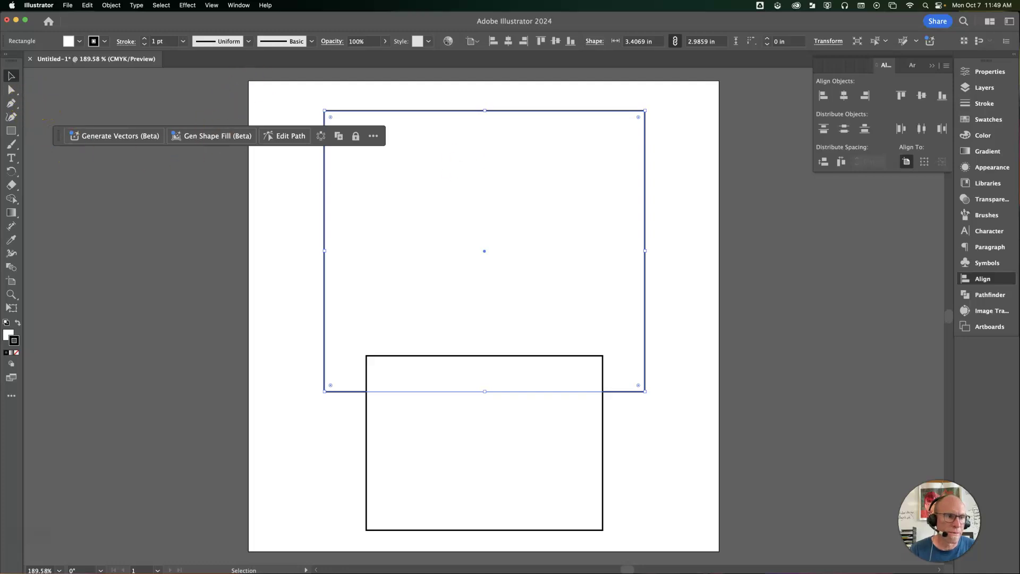
left_click(10, 90)
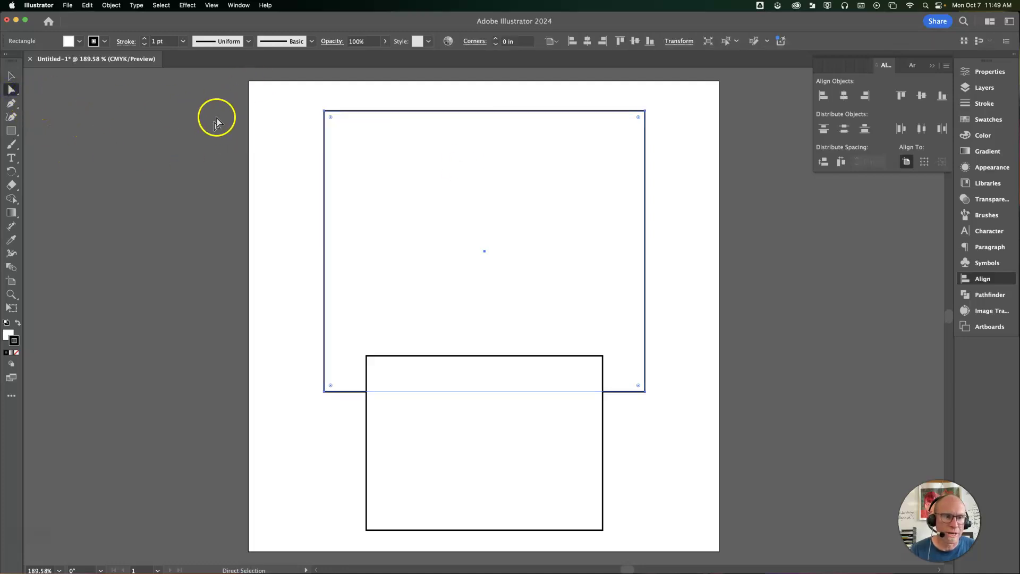
left_click_drag(278, 89, 703, 146)
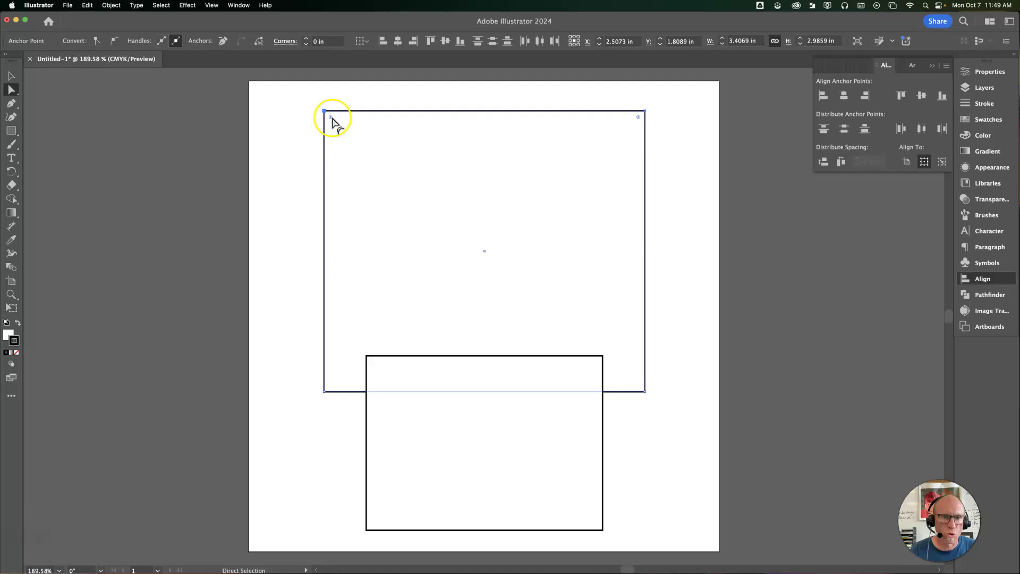
left_click_drag(331, 118, 532, 279)
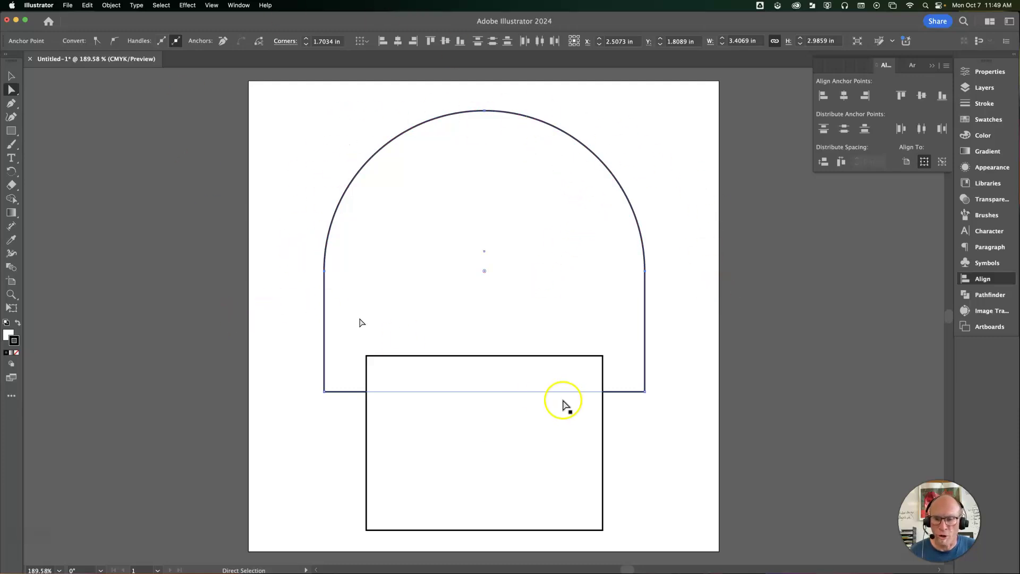
Round the arch's two bottom corners slightly, to 0.2874 in.
left_click(673, 402)
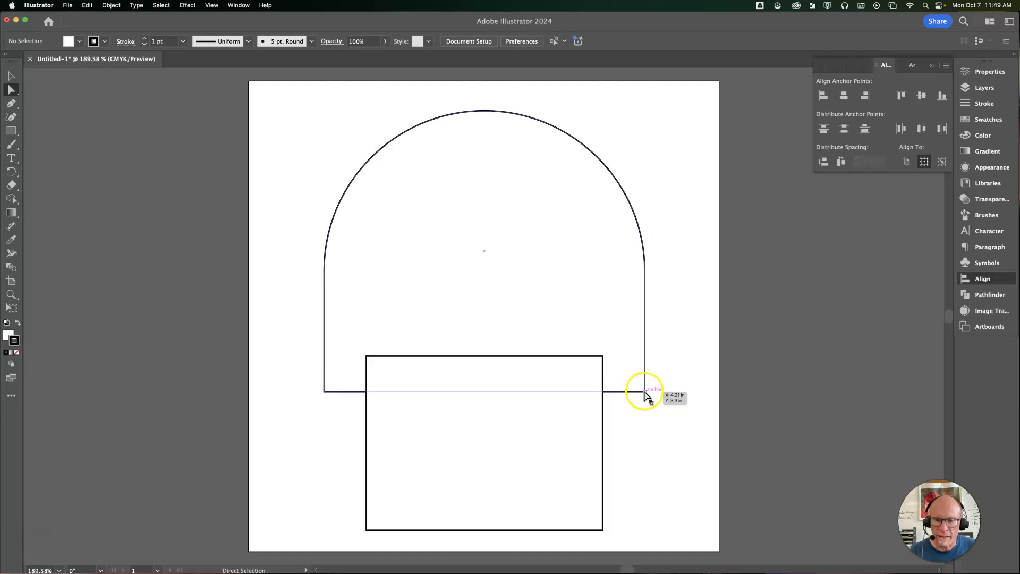
left_click(644, 392)
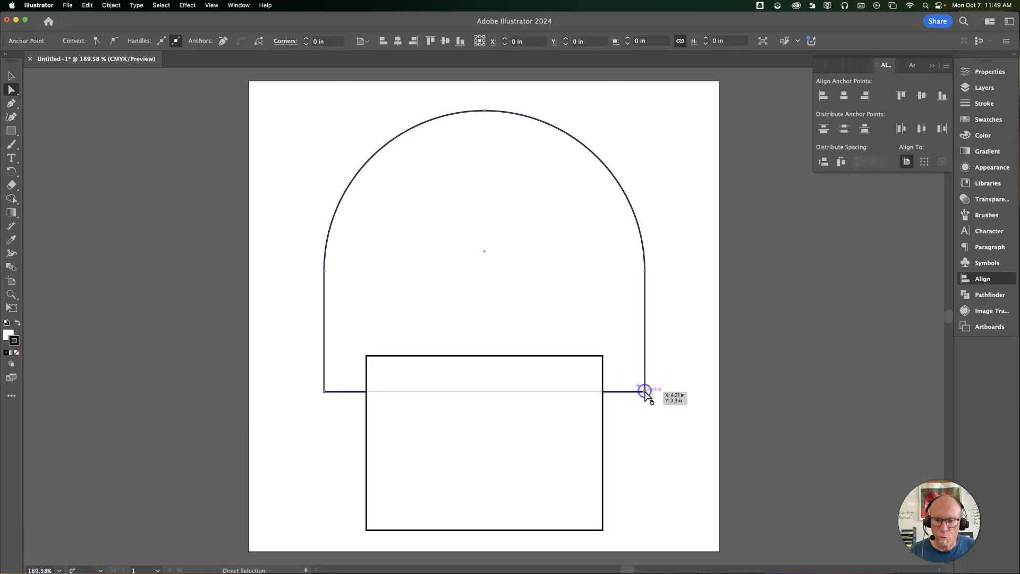
left_click(325, 393, "shift")
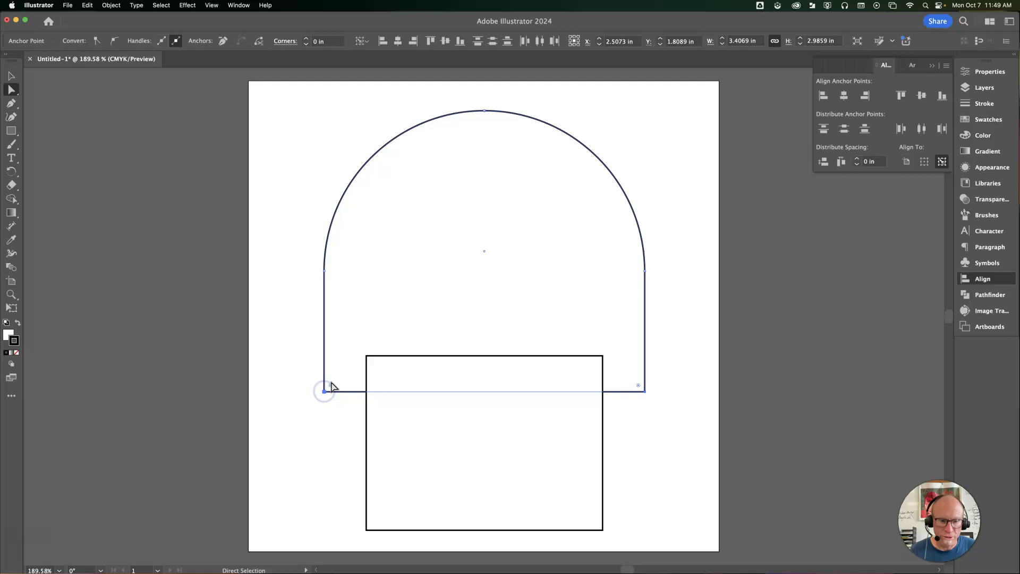
left_click_drag(332, 386, 350, 366)
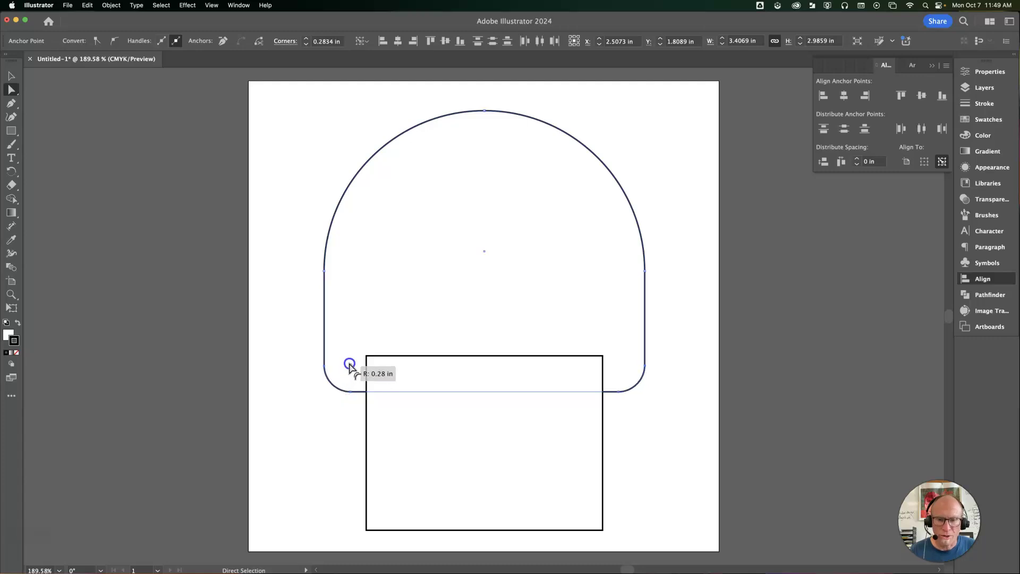
Round the lower rectangle's bottom corners to about 0.9 in for a jaw shape.
left_click(677, 463)
scroll(679, 463, "down", 3)
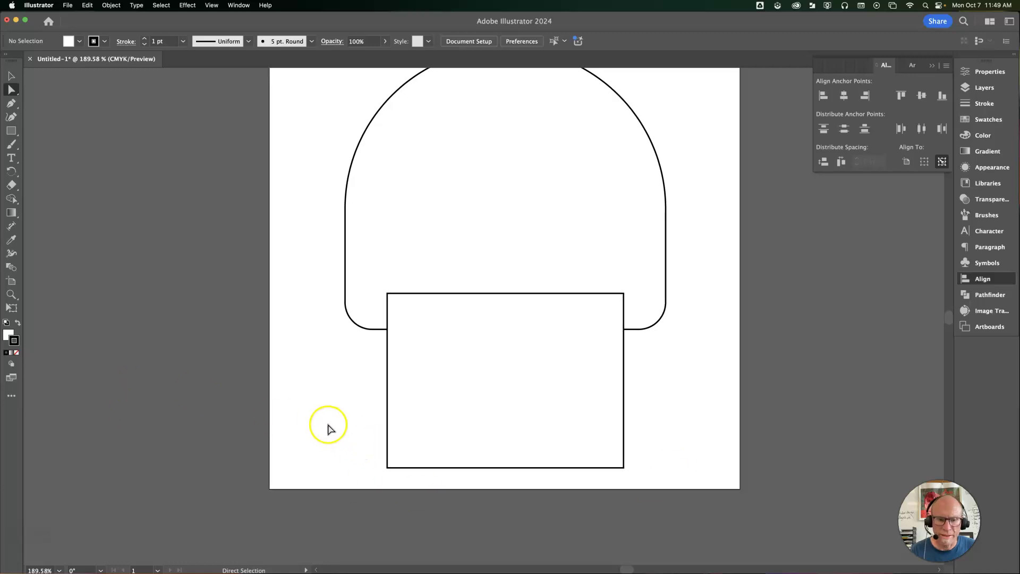
left_click_drag(684, 514, 688, 510)
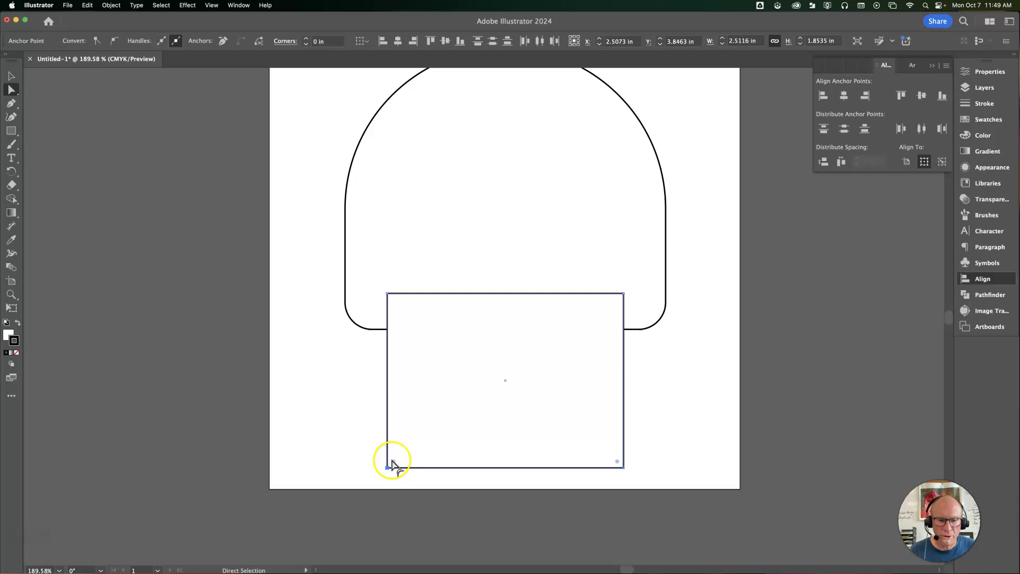
left_click_drag(395, 464, 480, 394)
left_click(729, 425)
Nudge the rounded jaw shape into place beneath the head.
key("v")
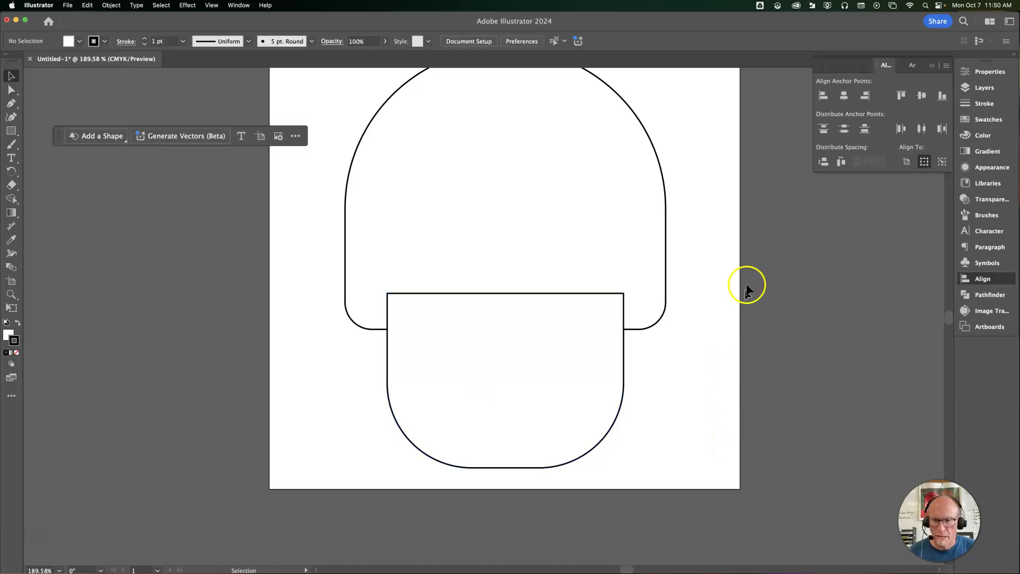
left_click_drag(699, 305, 574, 408)
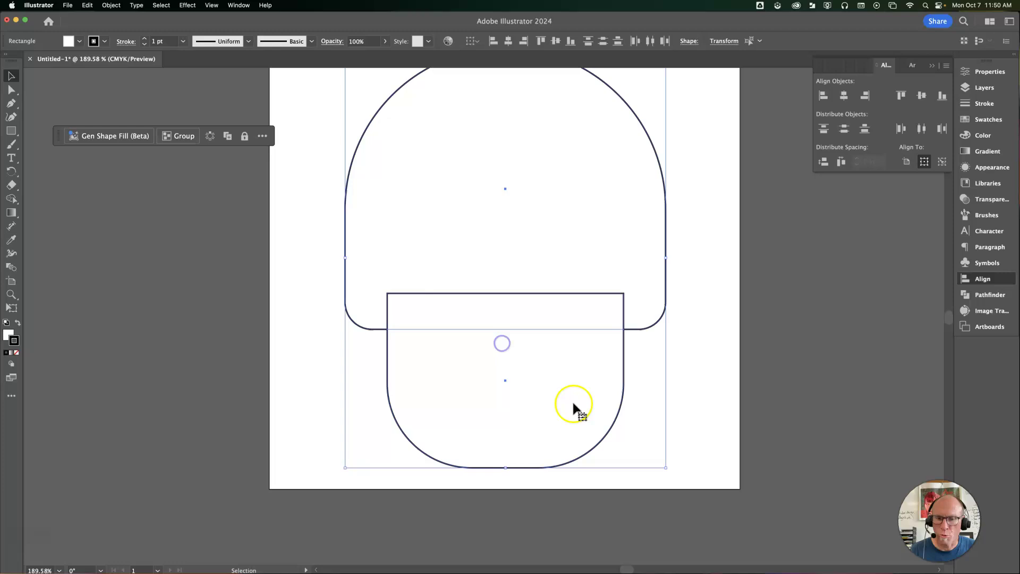
left_click(765, 365)
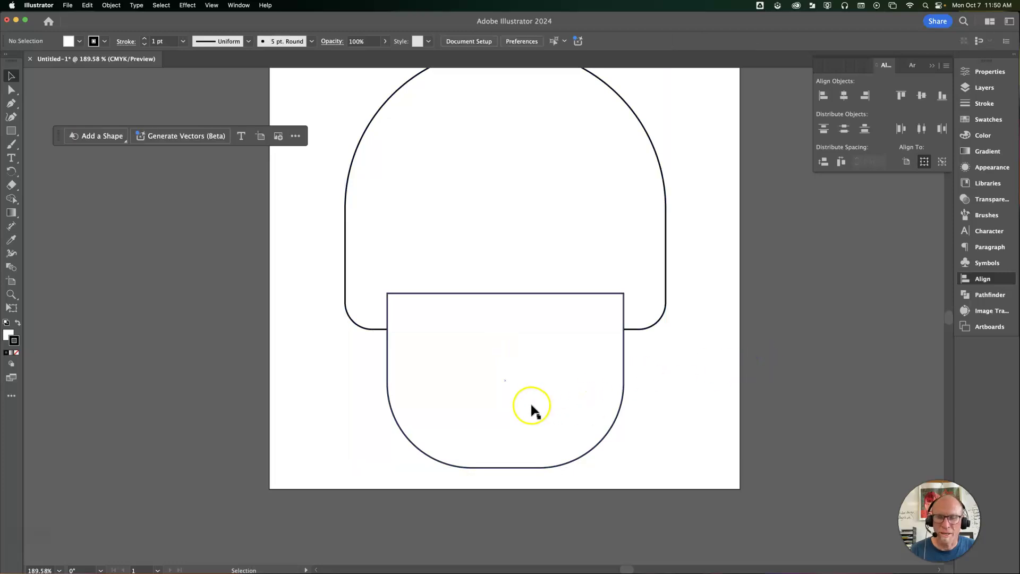
mouse_move(532, 409)
left_mouse_down()
mouse_move(532, 371)
mouse_move(535, 443)
mouse_move(534, 368)
mouse_move(523, 366)
mouse_move(526, 438)
mouse_move(534, 420)
left_mouse_up()
Unite the arch and rounded jaw into one skull path with Pathfinder Unite.
left_click(408, 423, "shift")
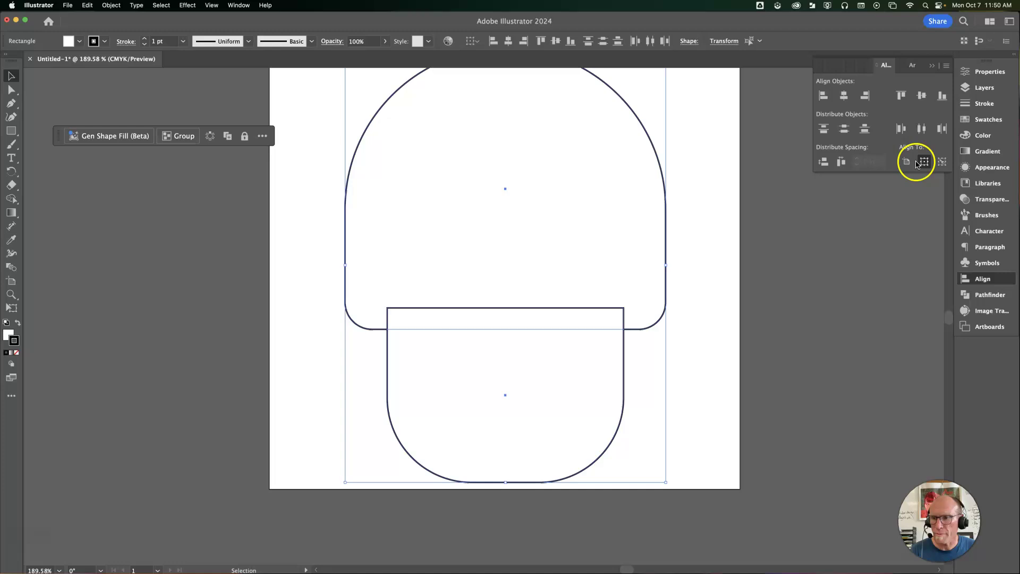
left_click(977, 72)
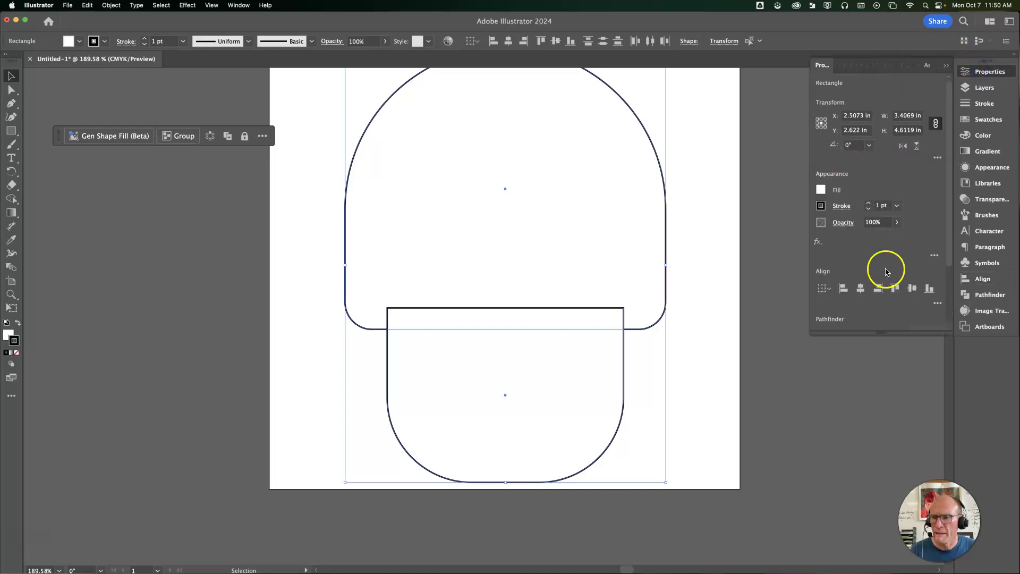
scroll(886, 271, "down", 3)
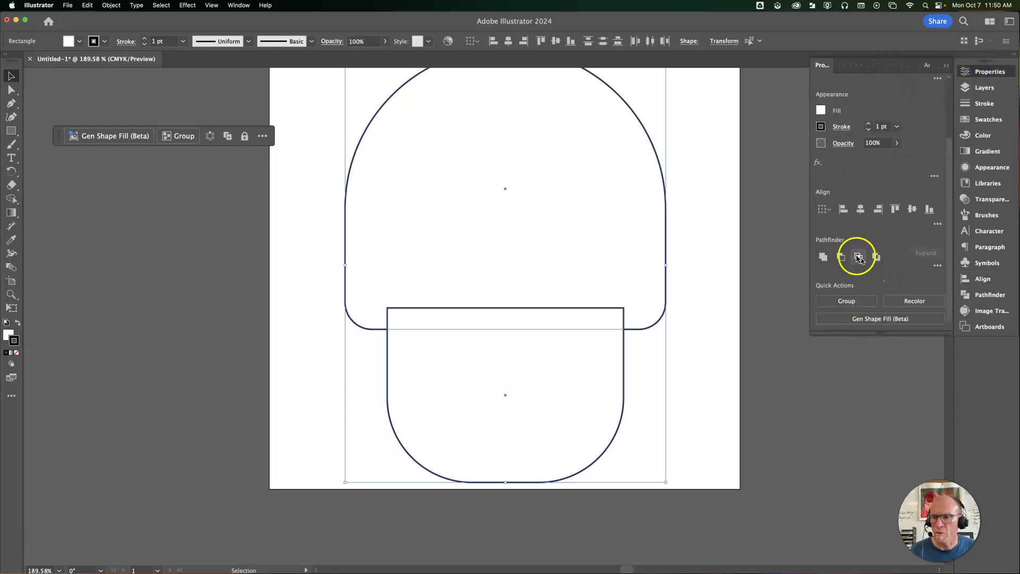
left_click(821, 258)
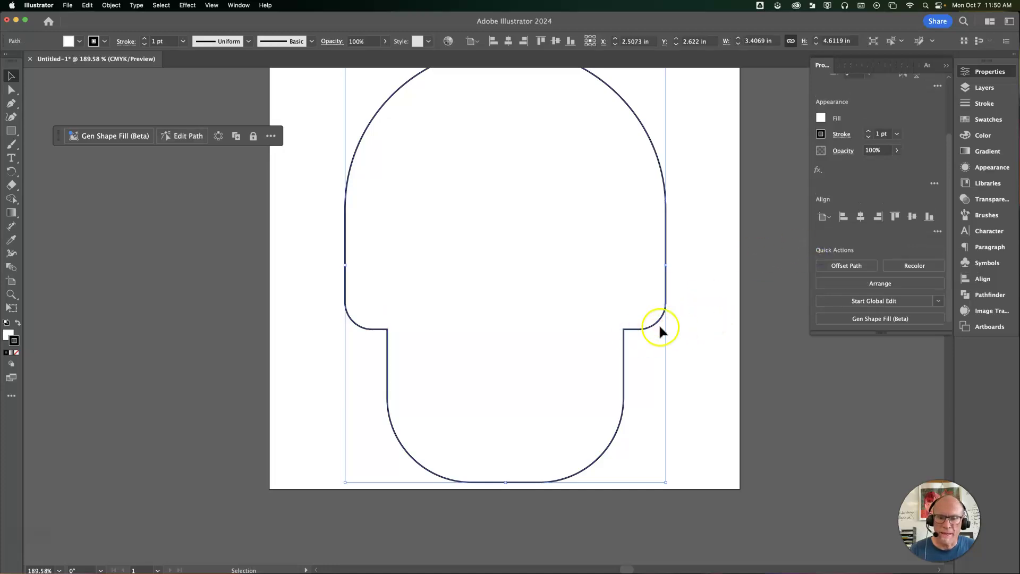
Round the two inner neck corners where head meets jaw to 0.1602 in.
key("a")
left_click(694, 334)
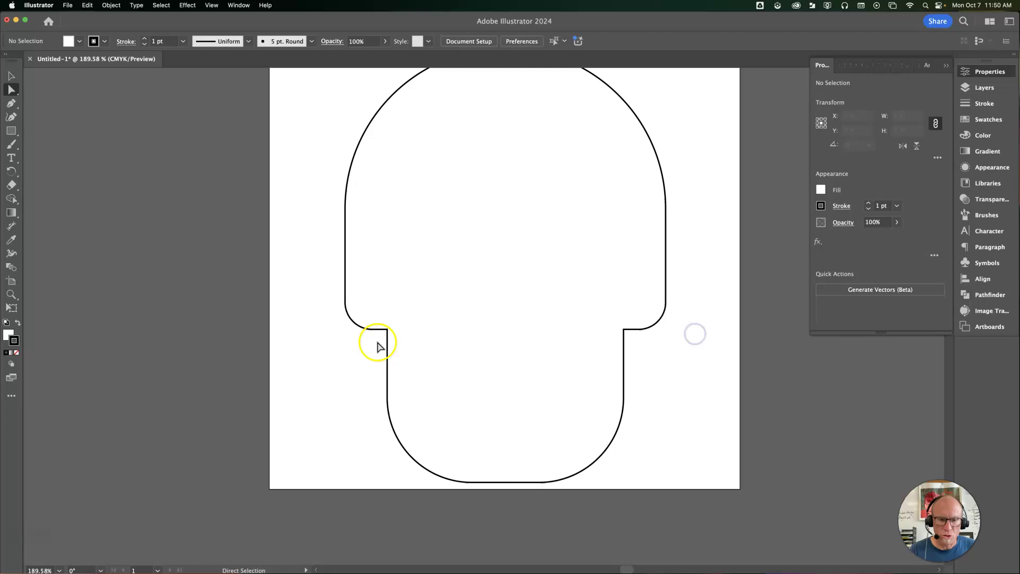
left_click_drag(384, 318, 630, 321)
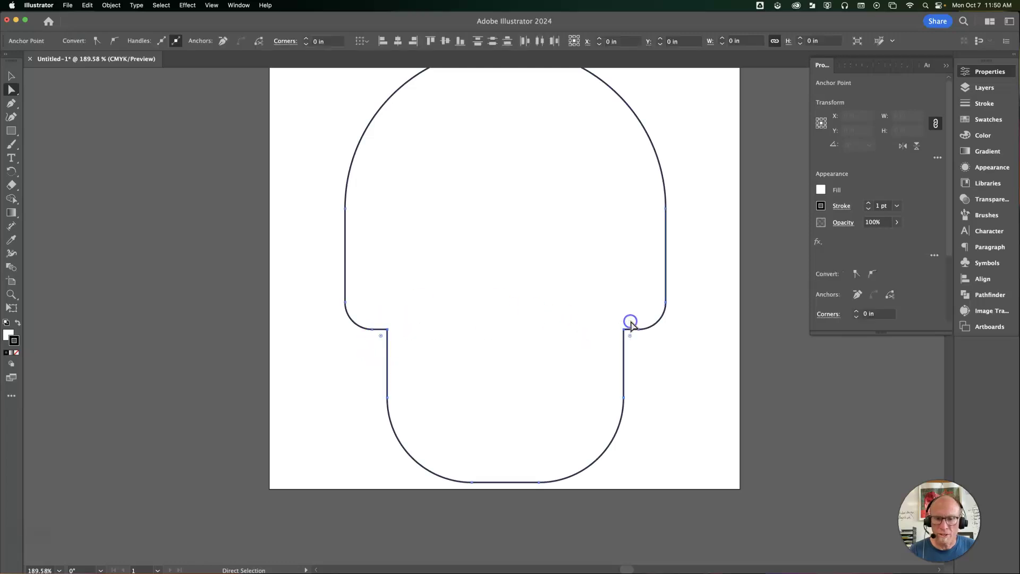
left_click_drag(380, 341, 370, 361)
left_click(305, 392)
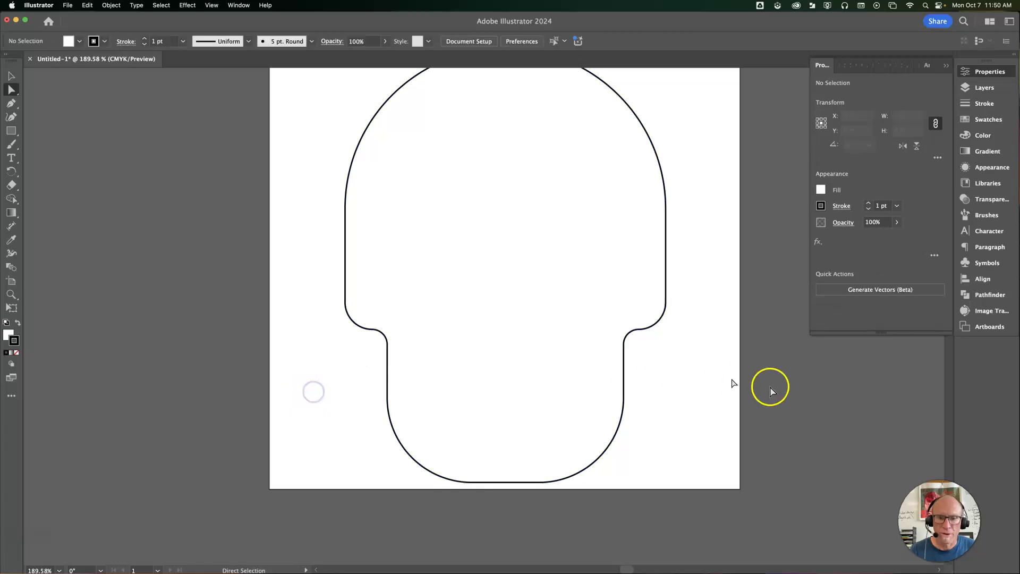
scroll(742, 385, "up", 2)
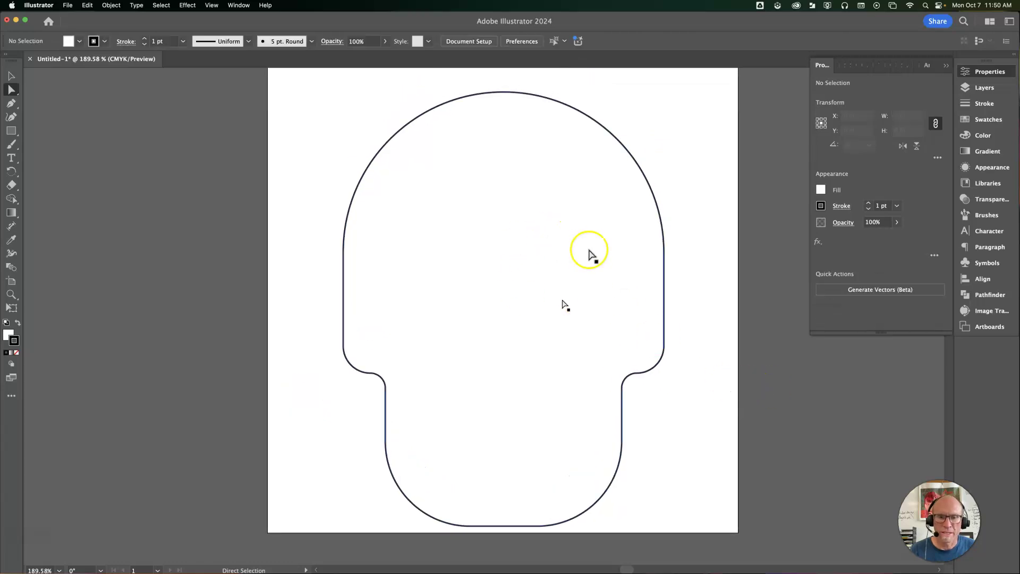
Align the skull outline to the artboard's vertical and horizontal centres.
key("v")
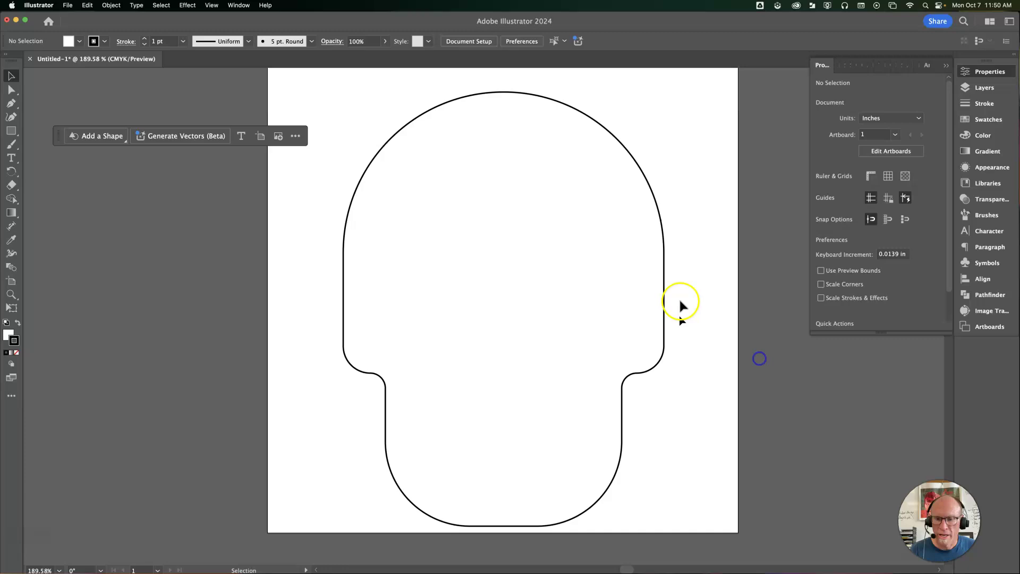
left_click(663, 306)
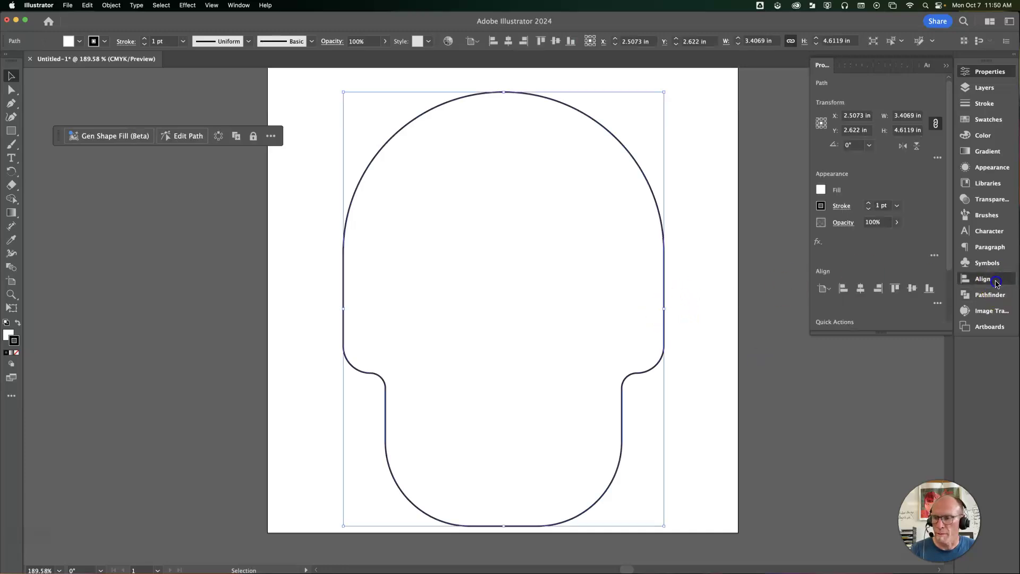
left_click(982, 279)
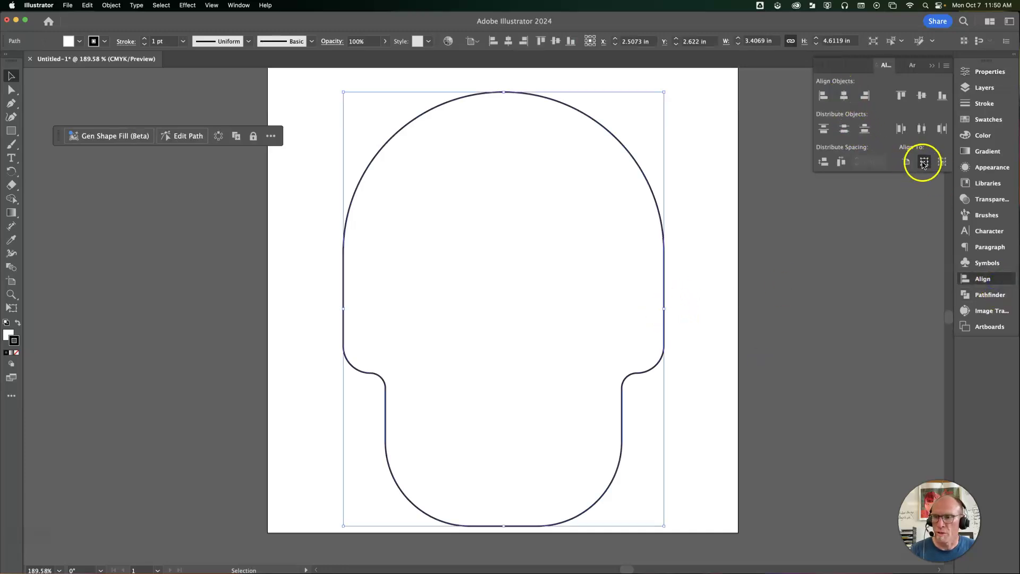
left_click(922, 95)
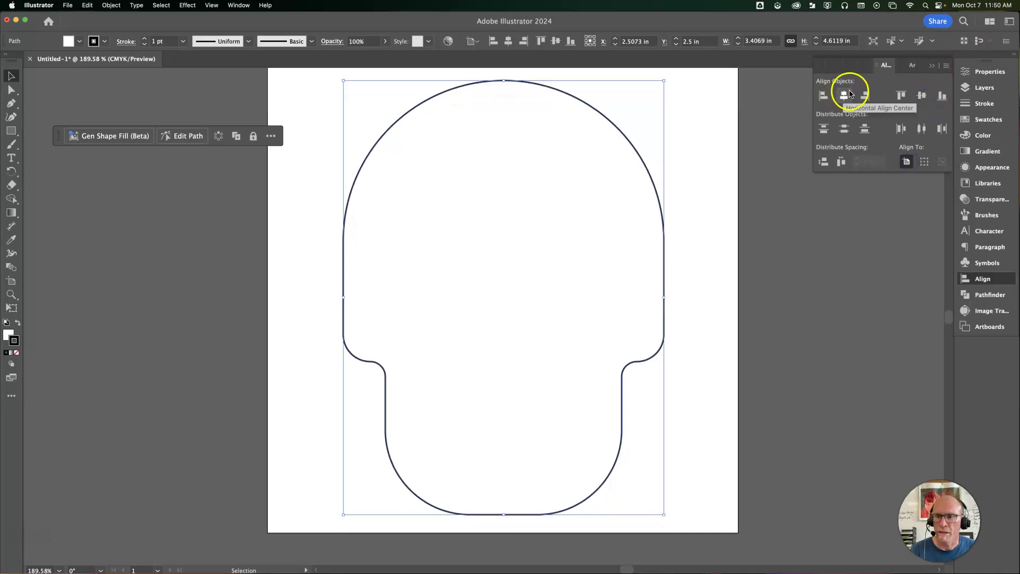
left_click(850, 92)
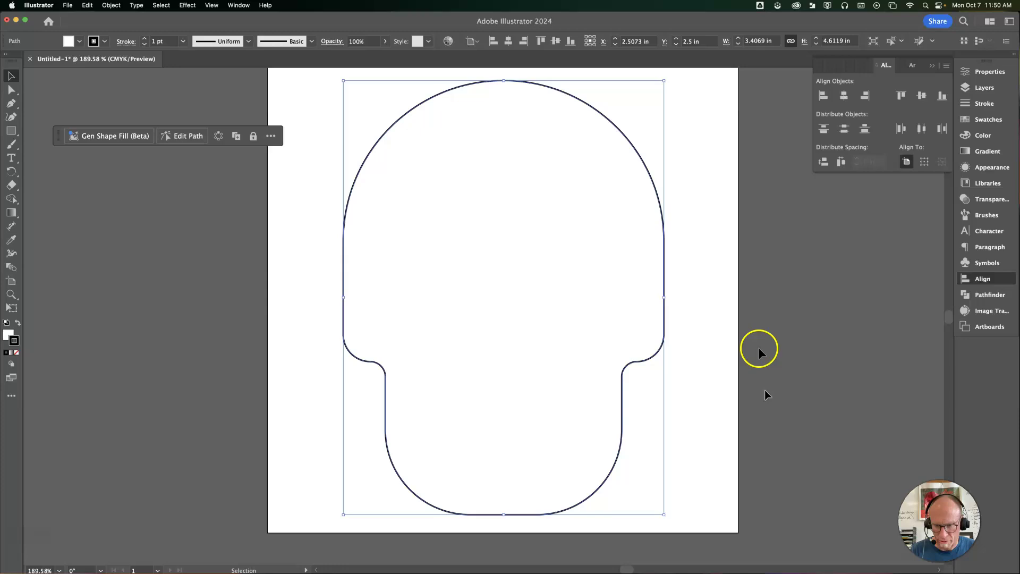
left_click(753, 331)
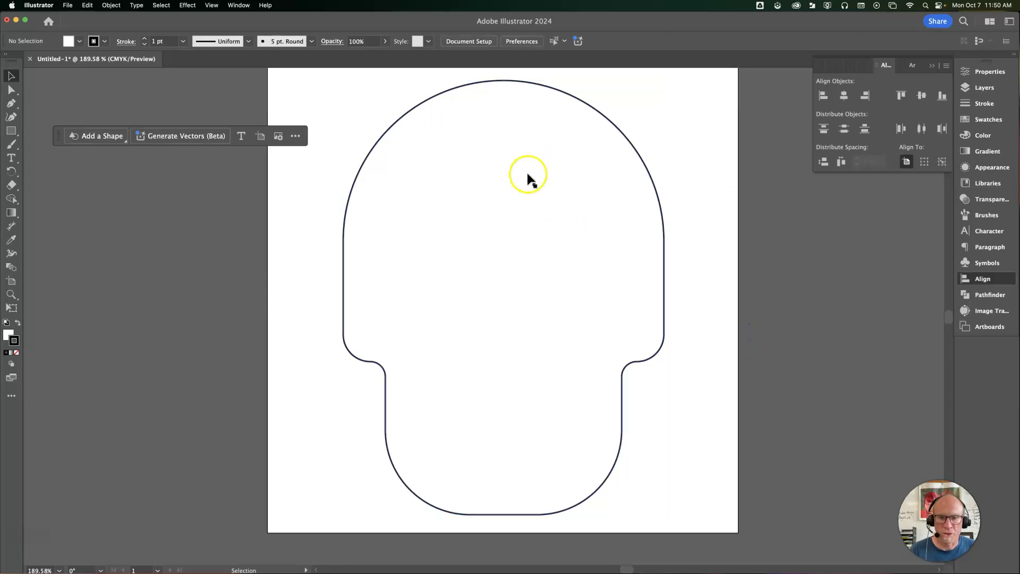